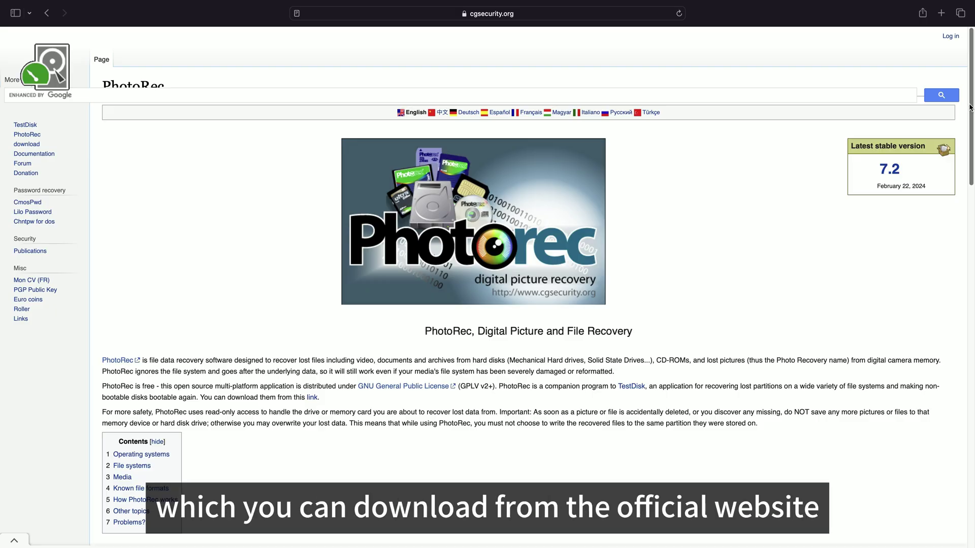
Step: Scroll down the PhotoRec page on cgsecurity.org through its contents
{"action": "left_click_drag", "start_coordinate": [970, 108], "coordinate": [960, 213]}
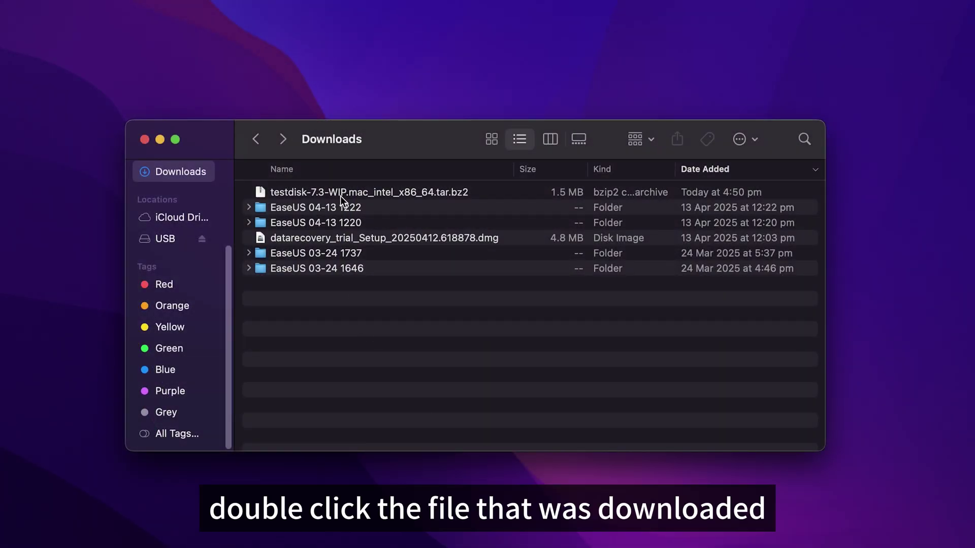
Step: Extract the testdisk archive into testdisk-7.3-WIP, open that folder, and launch Terminal from Utilities
{"action": "double_click", "coordinate": [342, 192]}
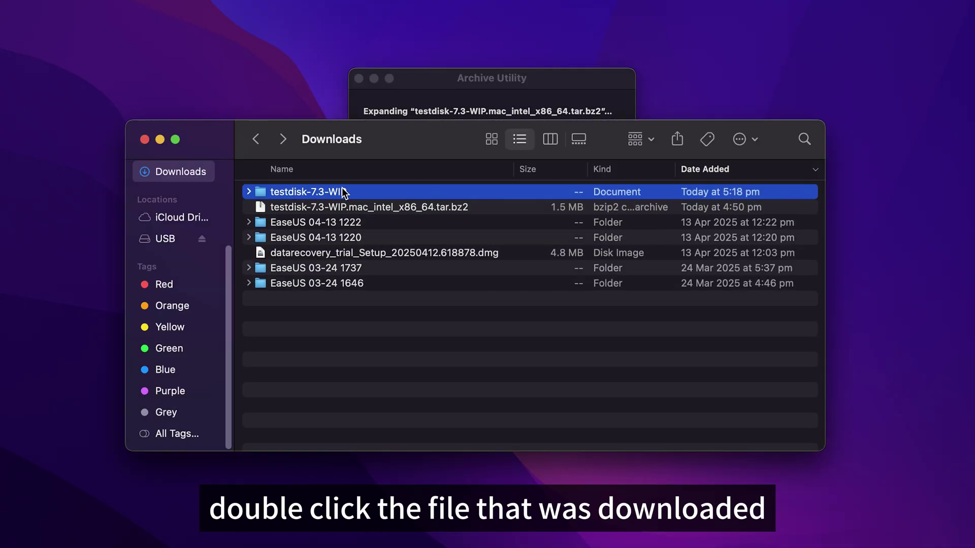
{"action": "double_click", "coordinate": [339, 192]}
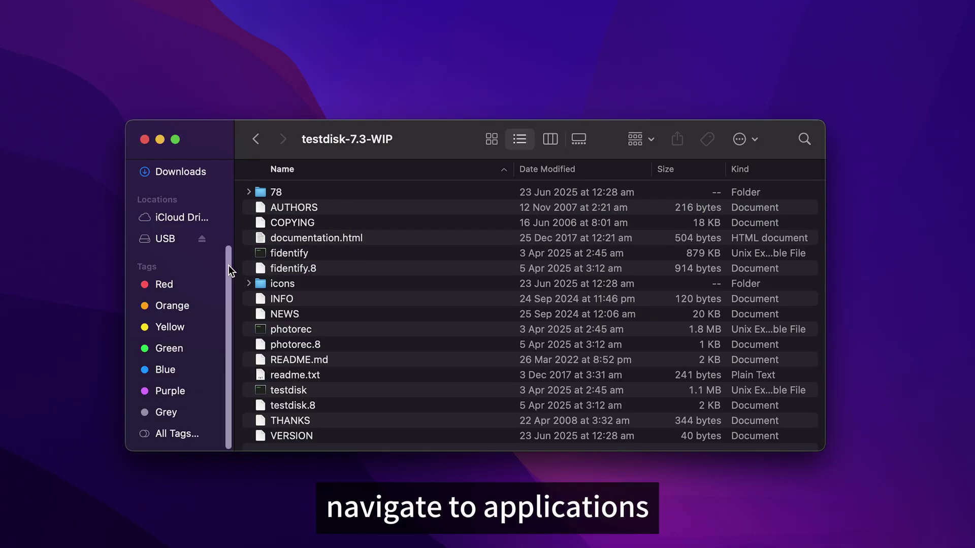
{"action": "left_click_drag", "start_coordinate": [229, 265], "coordinate": [221, 179]}
{"action": "left_click", "coordinate": [182, 230]}
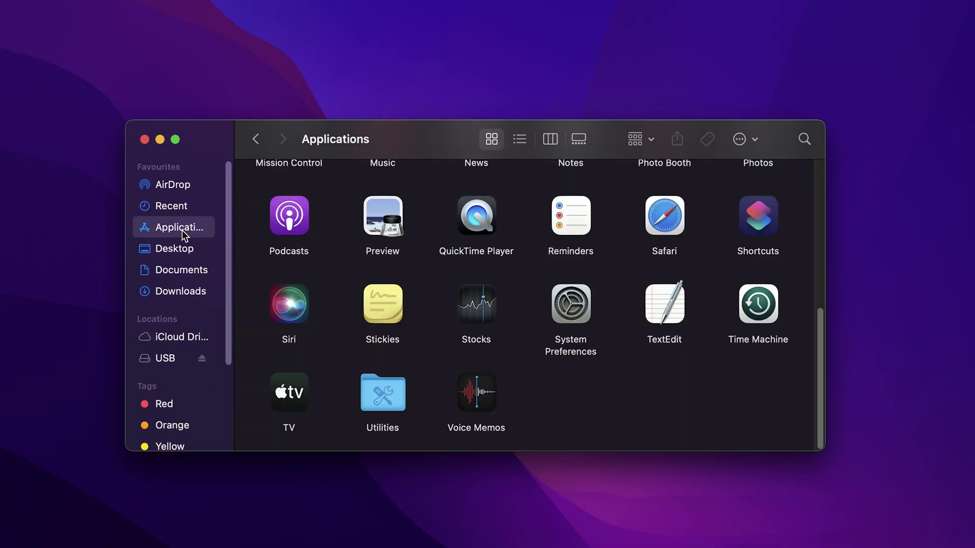
{"action": "double_click", "coordinate": [386, 393]}
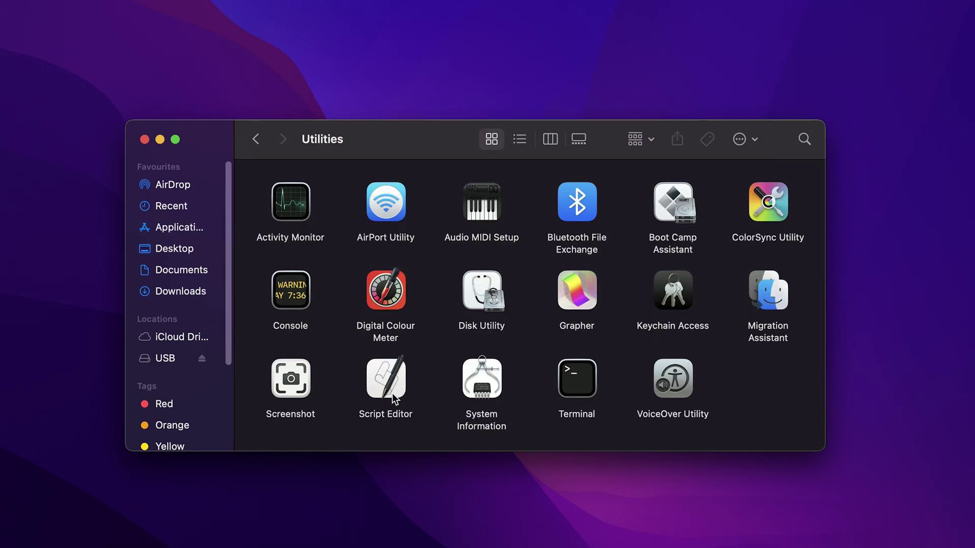
{"action": "double_click", "coordinate": [568, 379]}
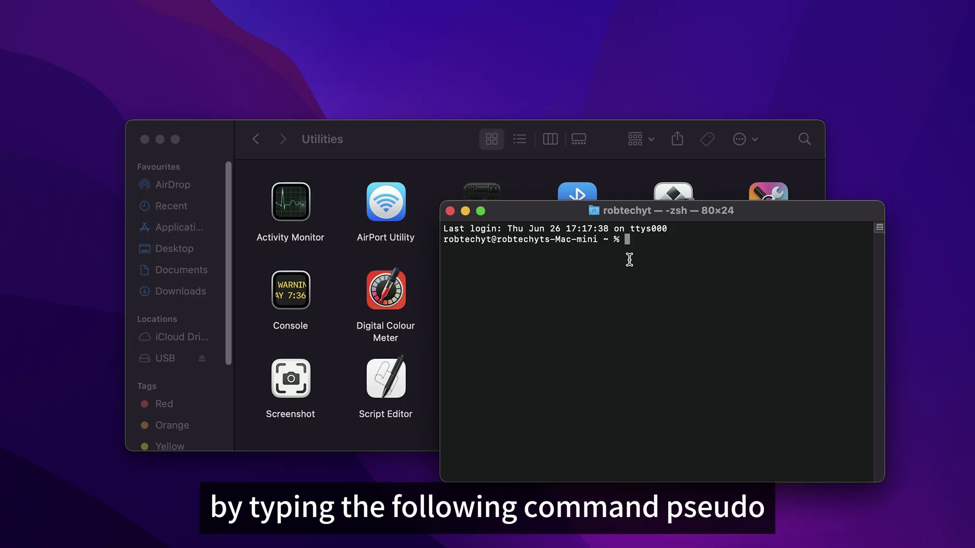
Step: Run sudo with the path of photorec from testdisk-7.3-WIP and enter the admin password
{"action": "type", "text": "sudo"}
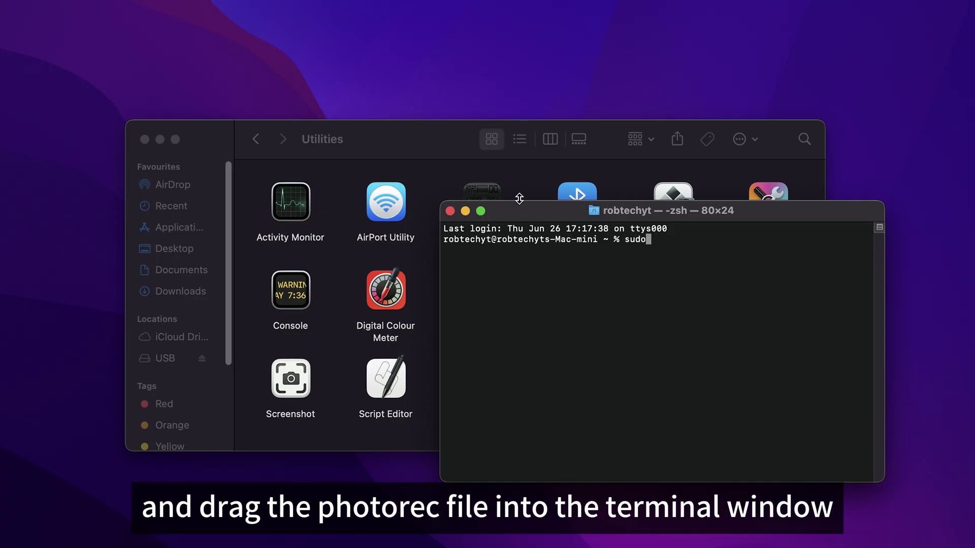
{"action": "left_click", "coordinate": [426, 137]}
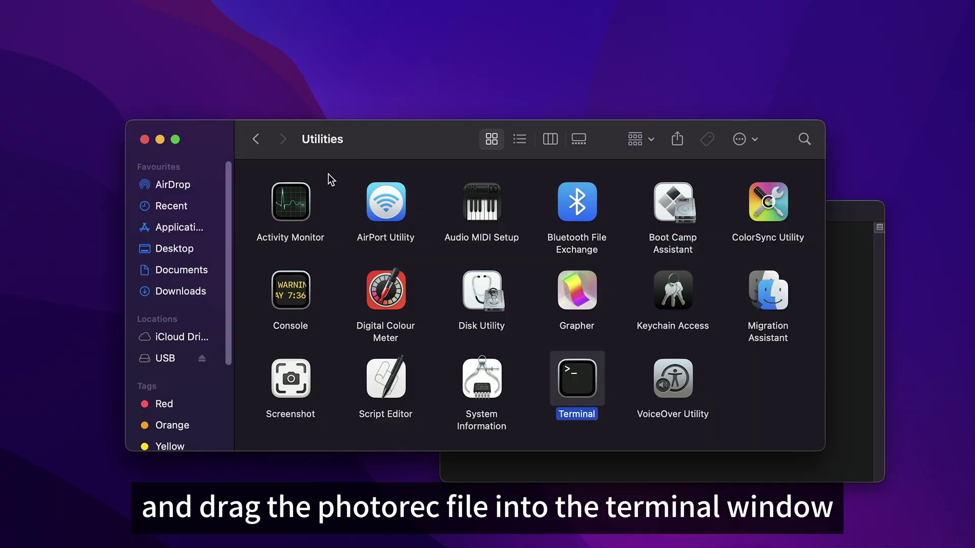
{"action": "left_click", "coordinate": [190, 292]}
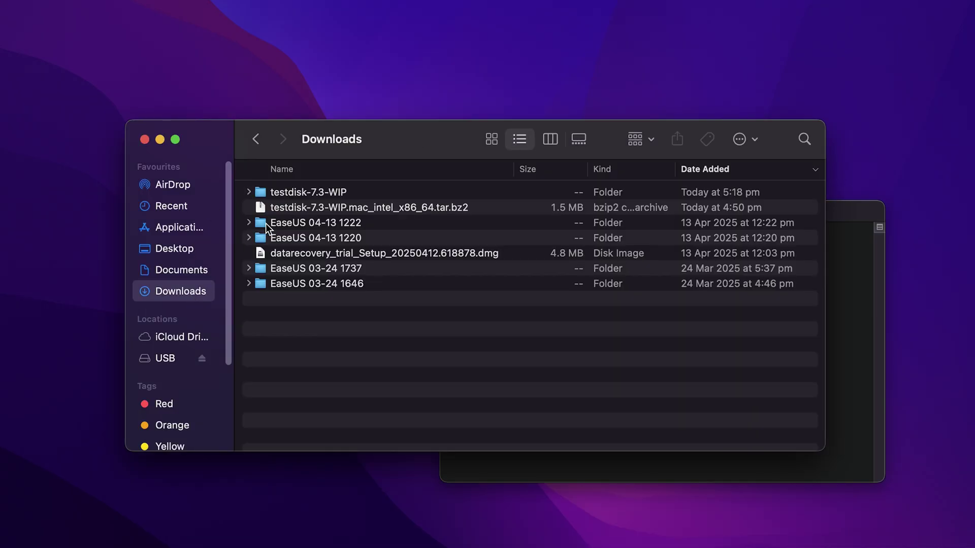
{"action": "double_click", "coordinate": [296, 196]}
{"action": "left_click_drag", "start_coordinate": [298, 329], "coordinate": [855, 408]}
{"action": "left_click", "coordinate": [855, 408]}
{"action": "key", "text": "Return"}
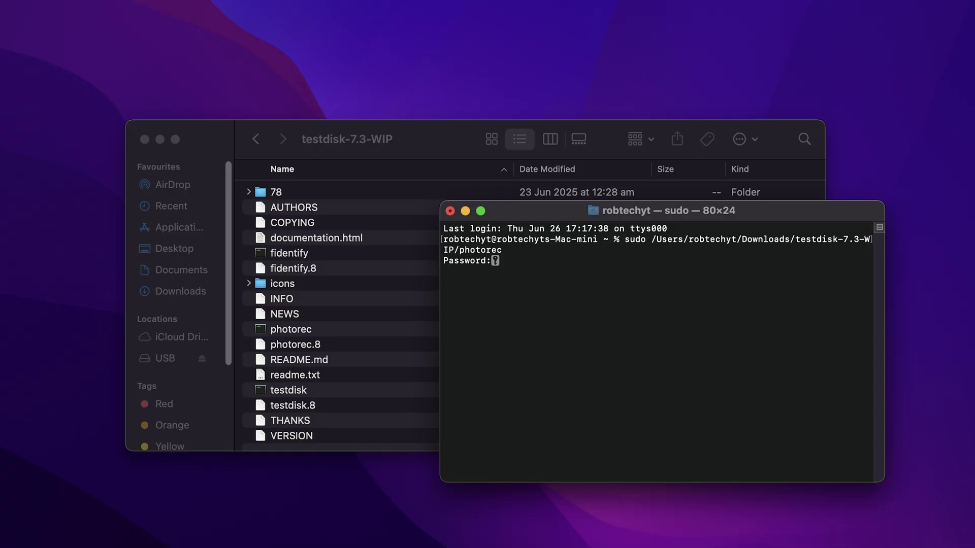
{"action": "key", "text": "Return"}
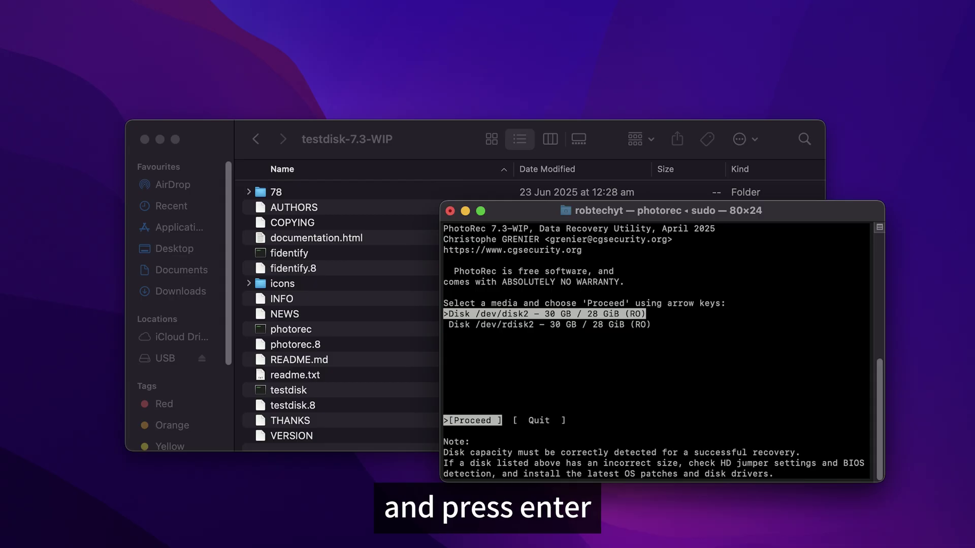
Step: Proceed with the 30 GB /dev/disk2 drive, search its partition, and choose the Other filesystem type
{"action": "key", "text": "Return"}
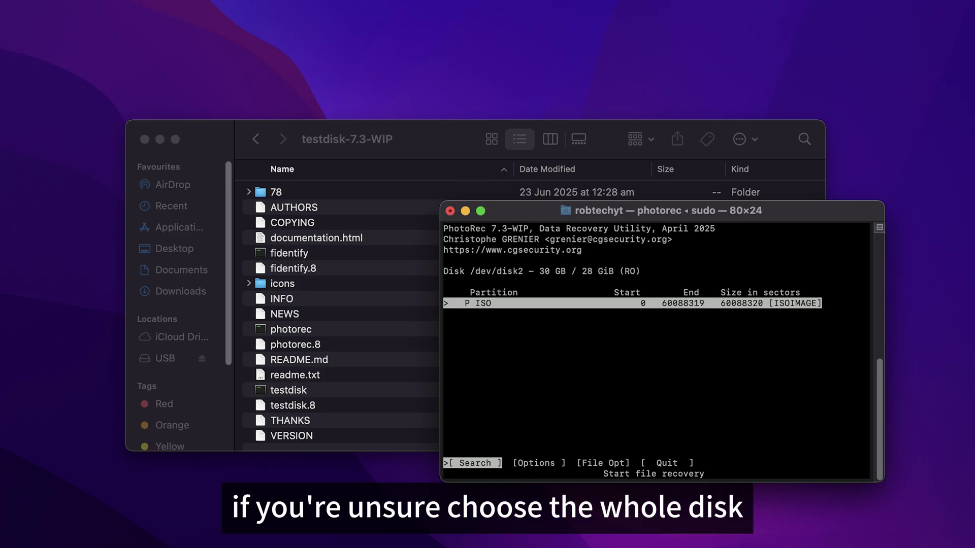
{"action": "key", "text": "Return"}
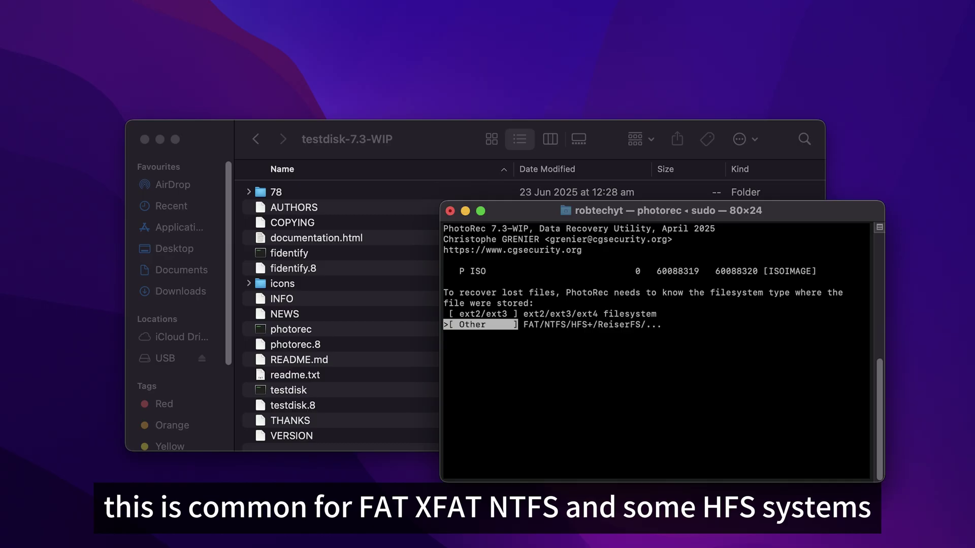
{"action": "key", "text": "Return"}
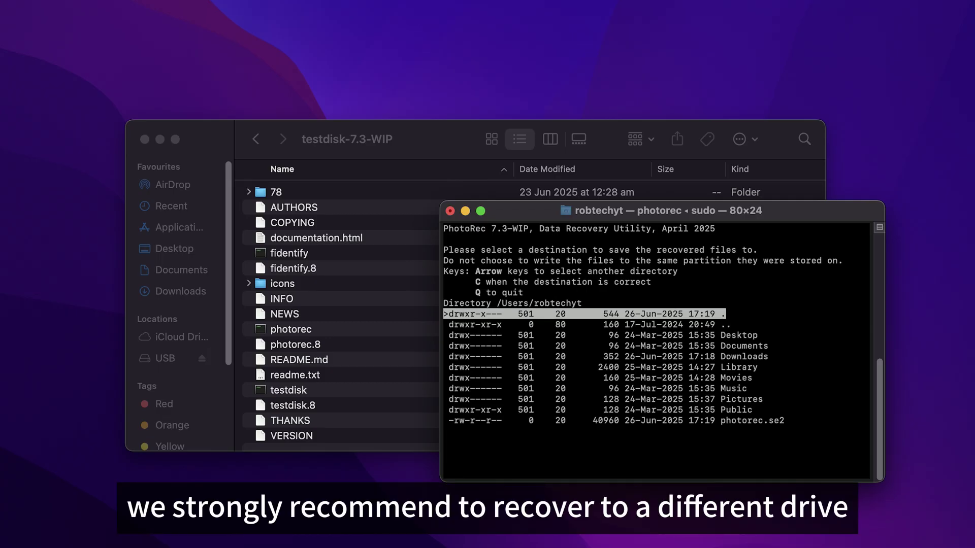
Step: Choose Downloads as PhotoRec's destination, allow Terminal access to it, and start recovery with C
{"action": "key", "text": "Down"}
{"action": "key", "text": "Down"}
{"action": "key", "text": "Down"}
{"action": "key", "text": "Down"}
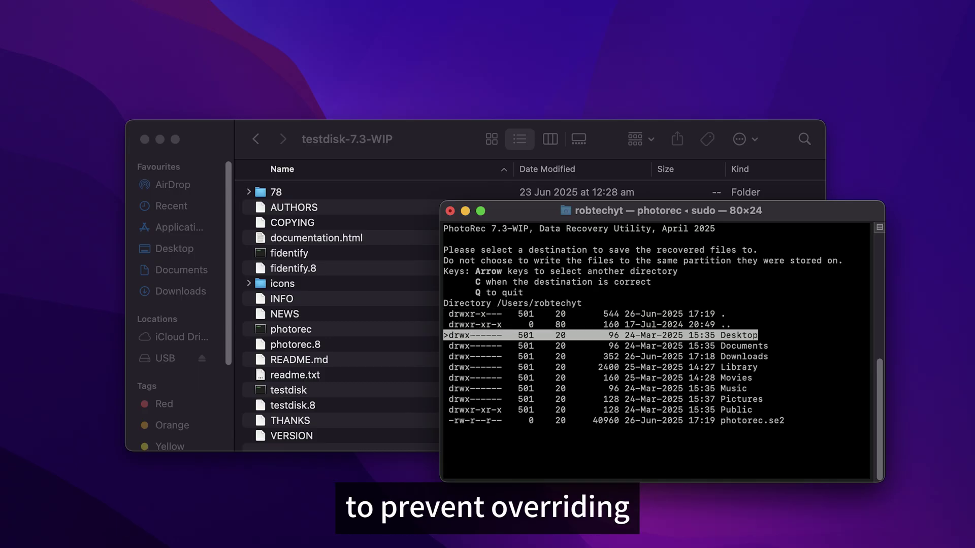
{"action": "key", "text": "Right"}
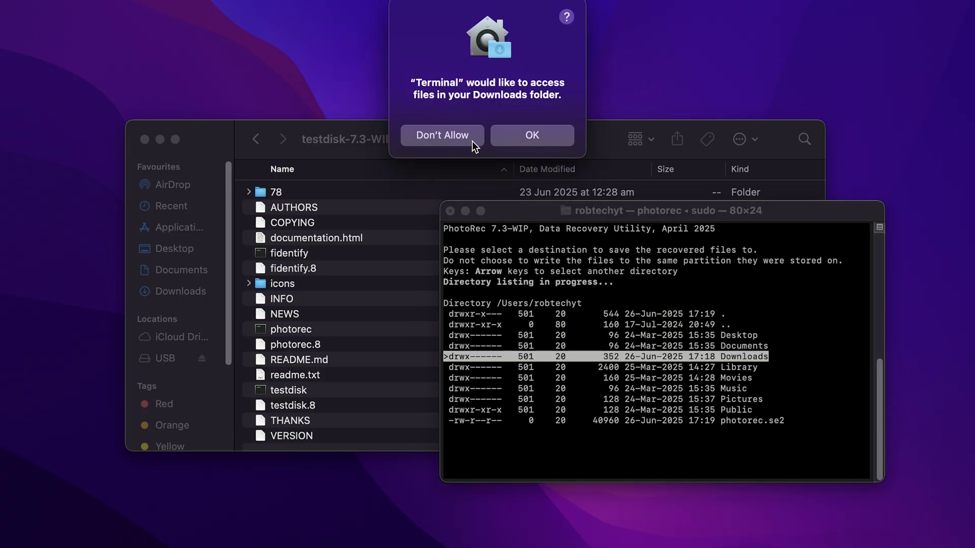
{"action": "left_click", "coordinate": [528, 135]}
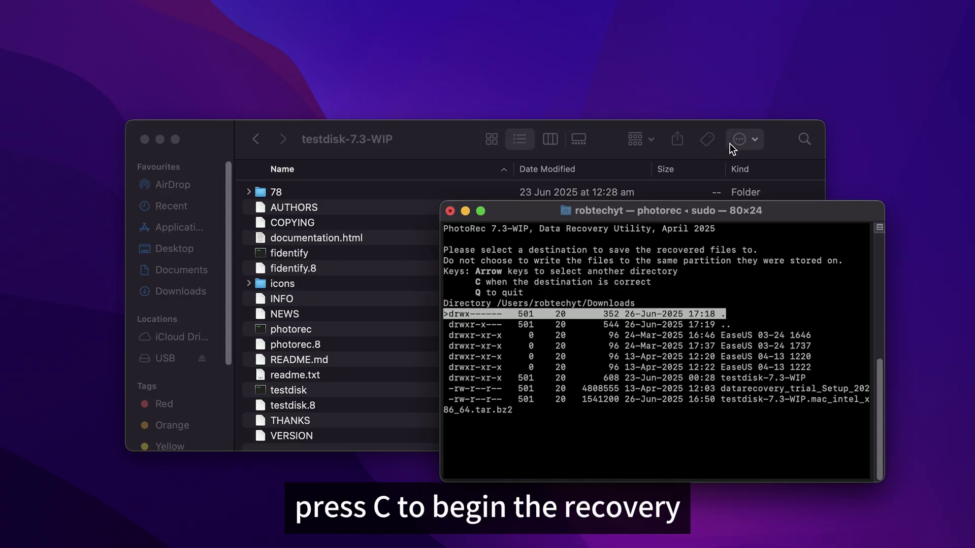
{"action": "key", "text": "c"}
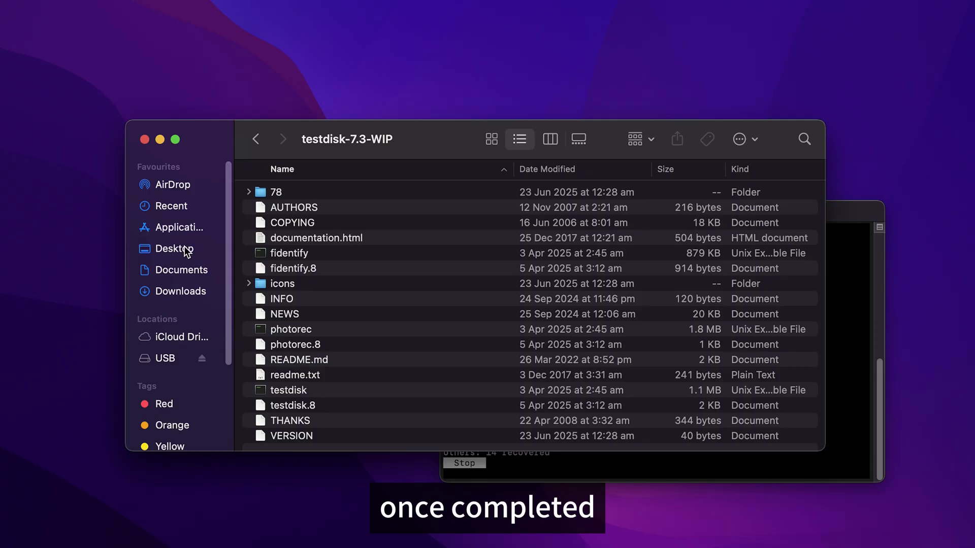
Step: Open recup_dir.1 in Downloads and open the recovered JPEG f1501712.jpg
{"action": "left_click", "coordinate": [189, 293]}
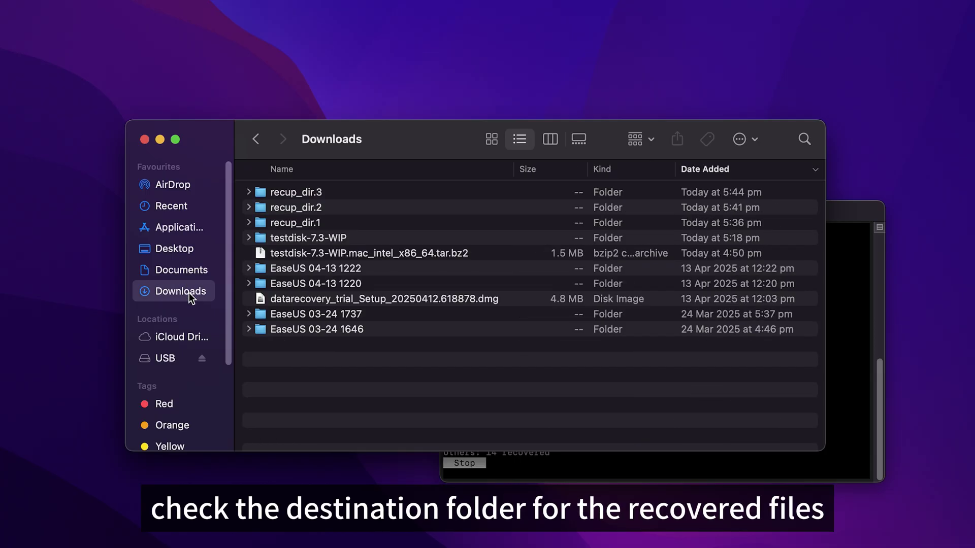
{"action": "double_click", "coordinate": [282, 226]}
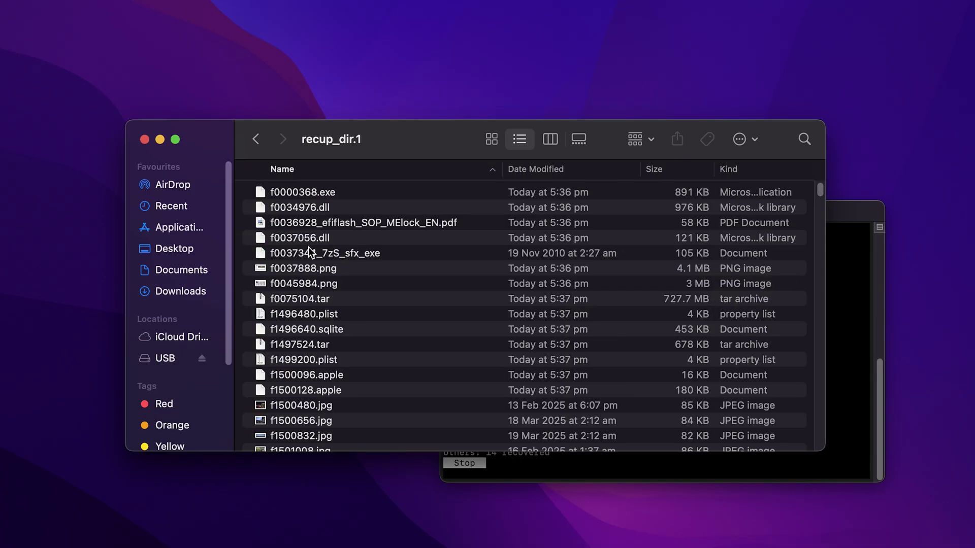
{"action": "left_click_drag", "start_coordinate": [816, 193], "coordinate": [820, 198]}
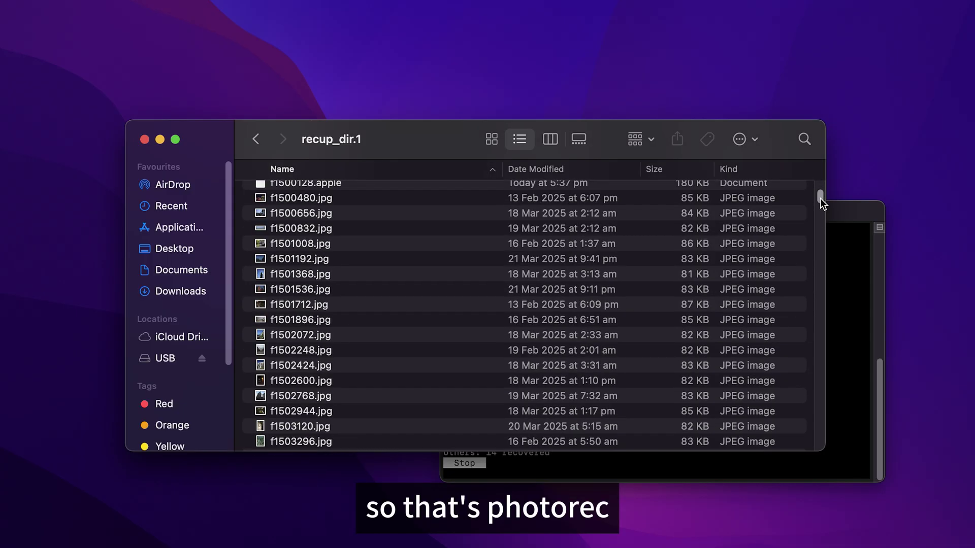
{"action": "double_click", "coordinate": [305, 303]}
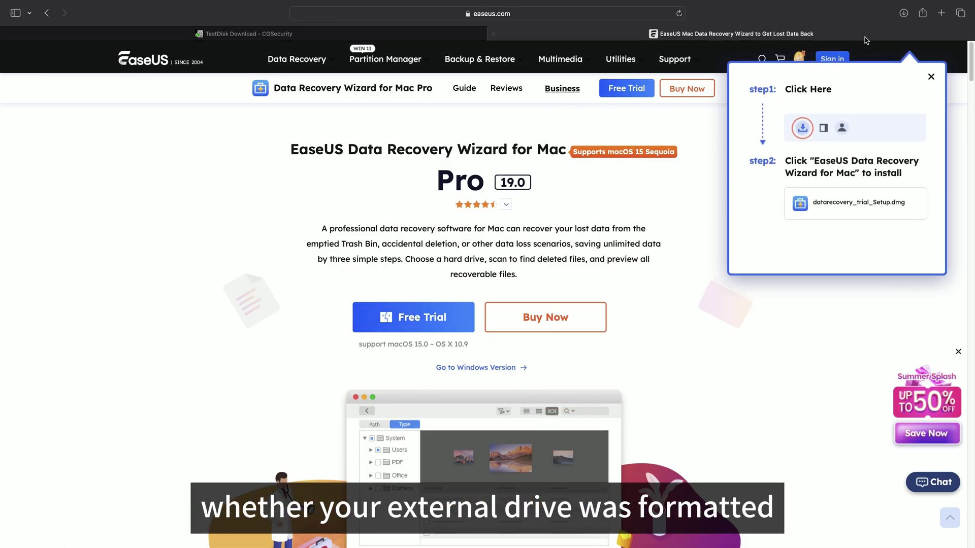
Step: Open datarecovery_trial_Setup.dmg from Safari's recent downloads list
{"action": "left_click", "coordinate": [904, 14]}
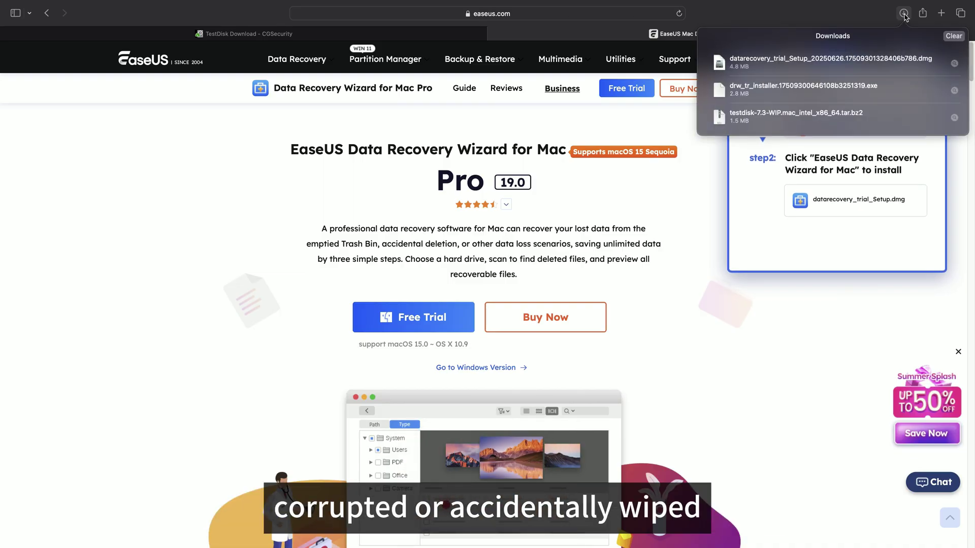
{"action": "left_click", "coordinate": [875, 66]}
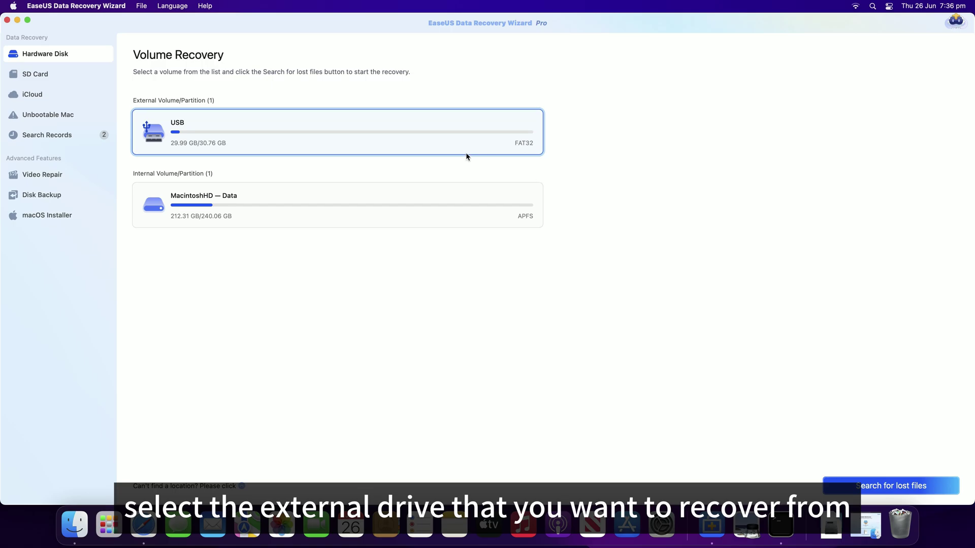
Step: Start a lost-file search on the USB volume under Hardware Disk
{"action": "left_click", "coordinate": [876, 484]}
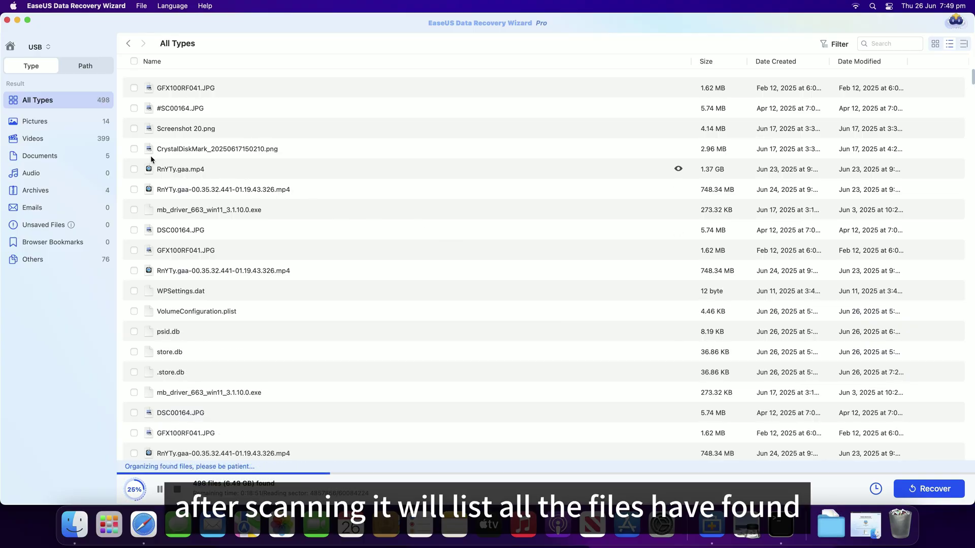
Step: Show only Pictures, bring up the filter bar, and preview DSC00164.JPG
{"action": "left_click", "coordinate": [93, 126]}
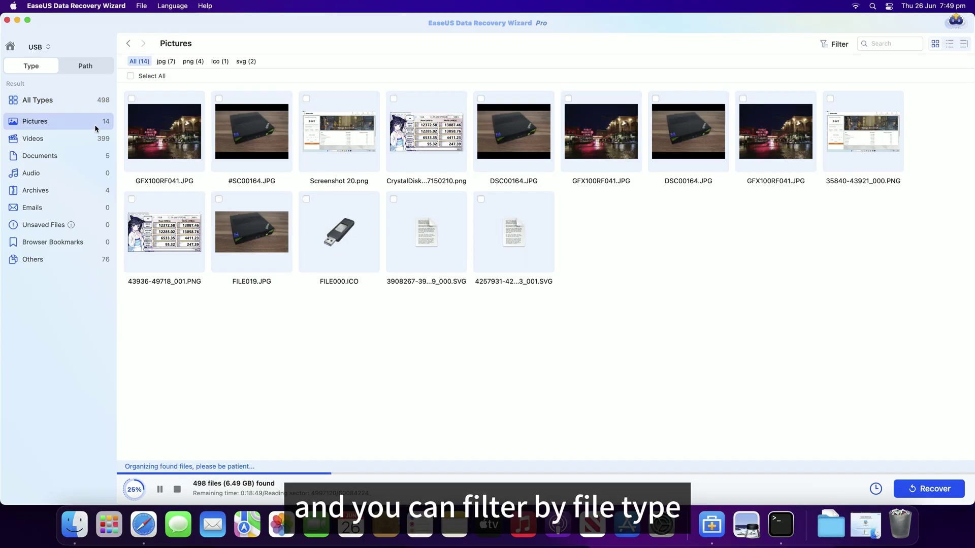
{"action": "left_click", "coordinate": [829, 45]}
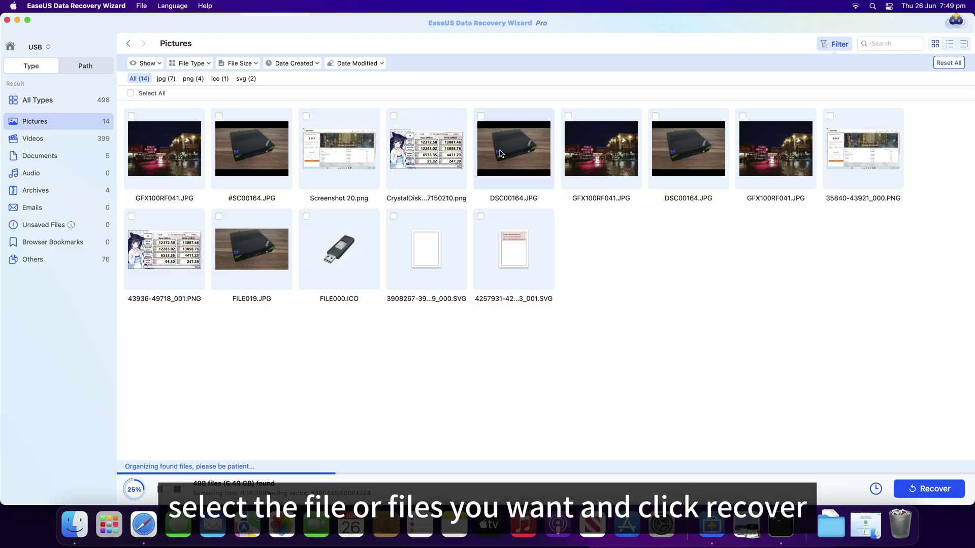
{"action": "double_click", "coordinate": [500, 154]}
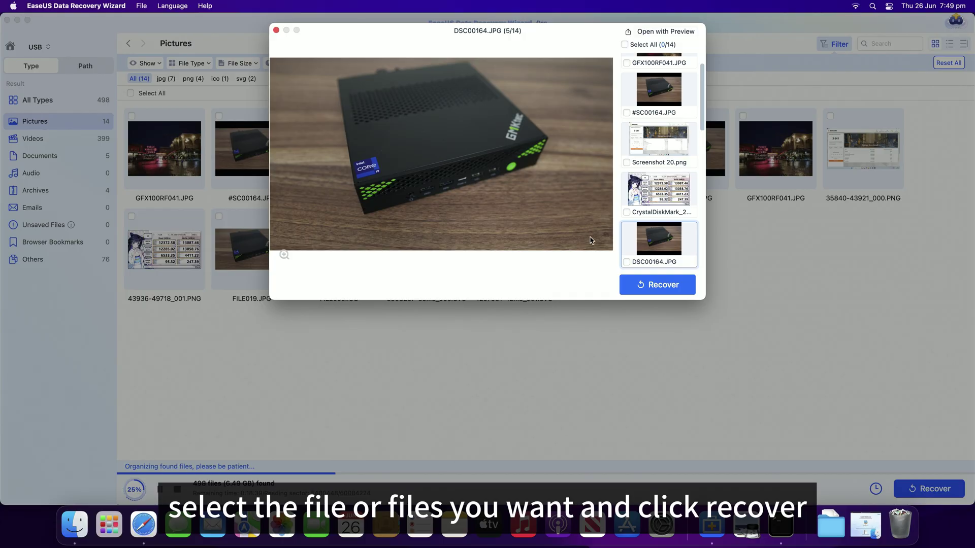
Step: Recover DSC00164.JPG to MacintoshHD — Data and view the recovered files
{"action": "left_click", "coordinate": [638, 285]}
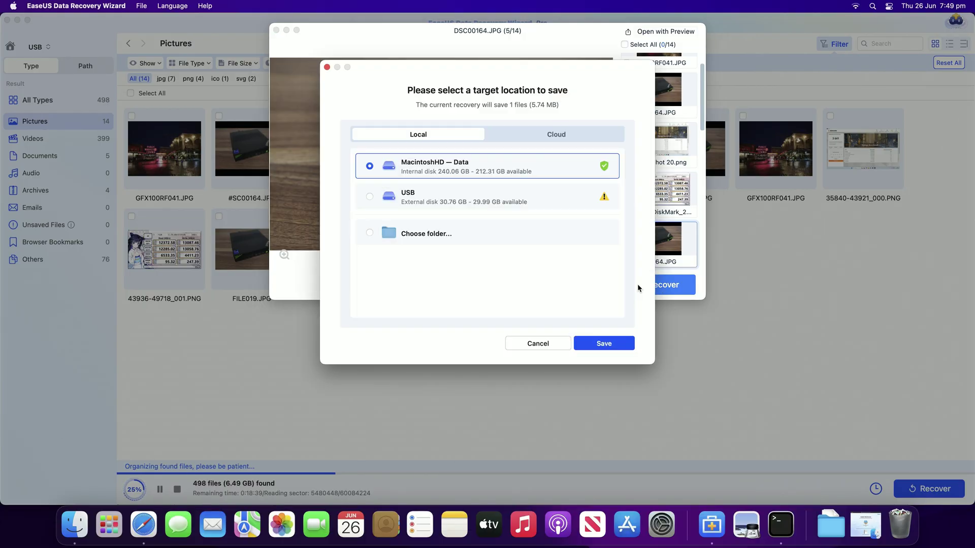
{"action": "left_click", "coordinate": [602, 343]}
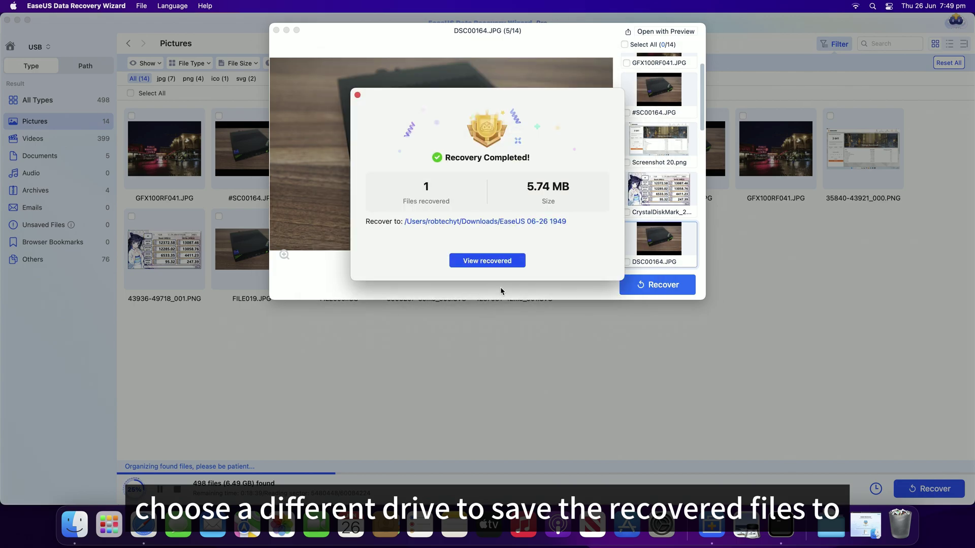
{"action": "left_click", "coordinate": [487, 261]}
Step: Open Pictures > jpg among the recovered files and open DSC00164.JPG
{"action": "left_click", "coordinate": [347, 145]}
{"action": "double_click", "coordinate": [347, 145]}
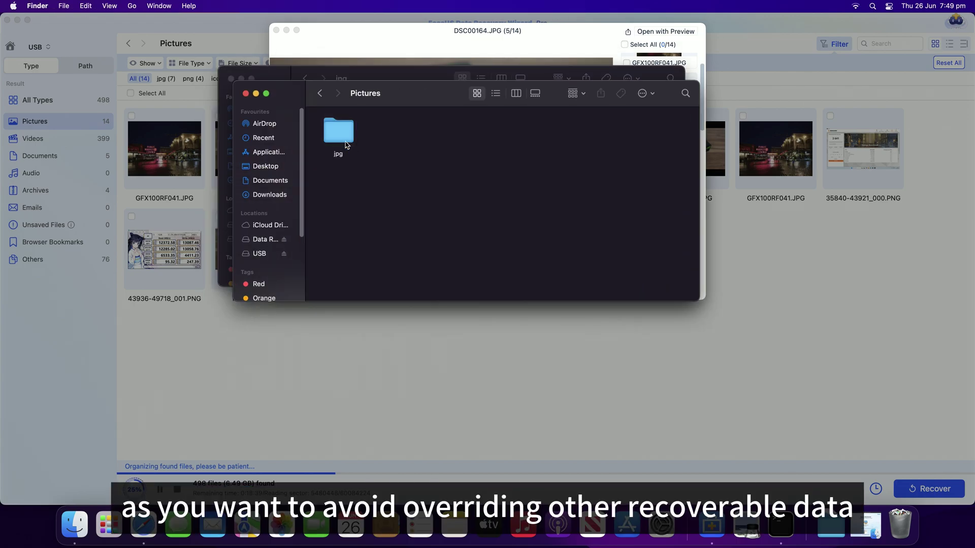
{"action": "double_click", "coordinate": [346, 146]}
{"action": "left_click", "coordinate": [345, 146]}
{"action": "double_click", "coordinate": [345, 146]}
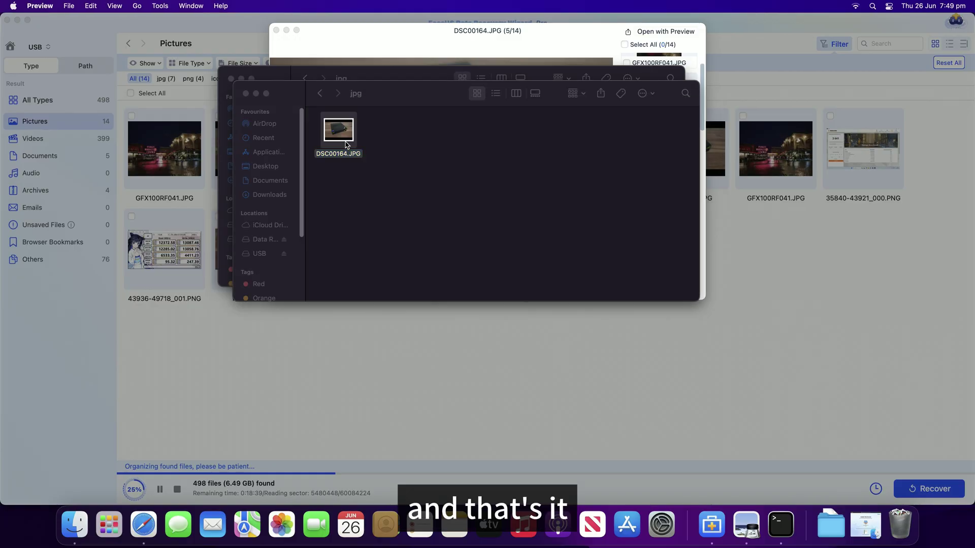